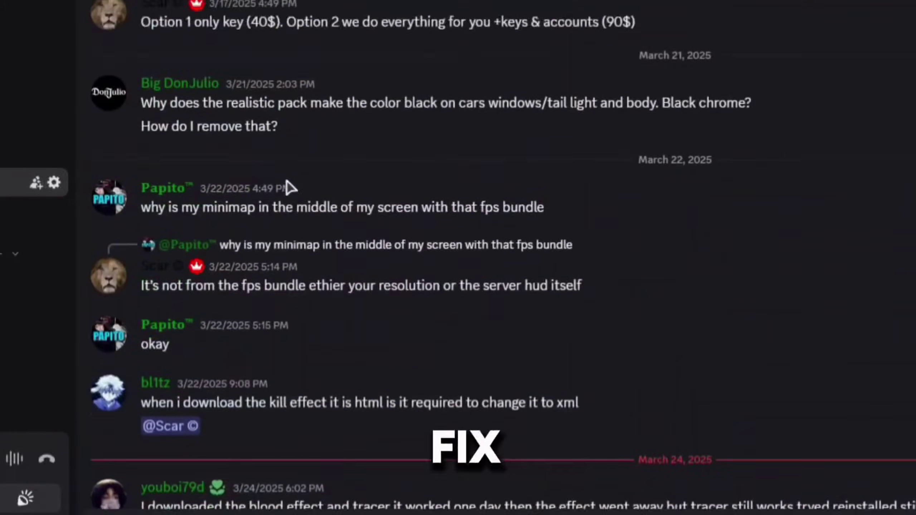
Scroll up and down through the need-help channel's messages.
{"action": "scroll", "coordinate": [295, 191], "scroll_direction": "up", "scroll_amount": 15}
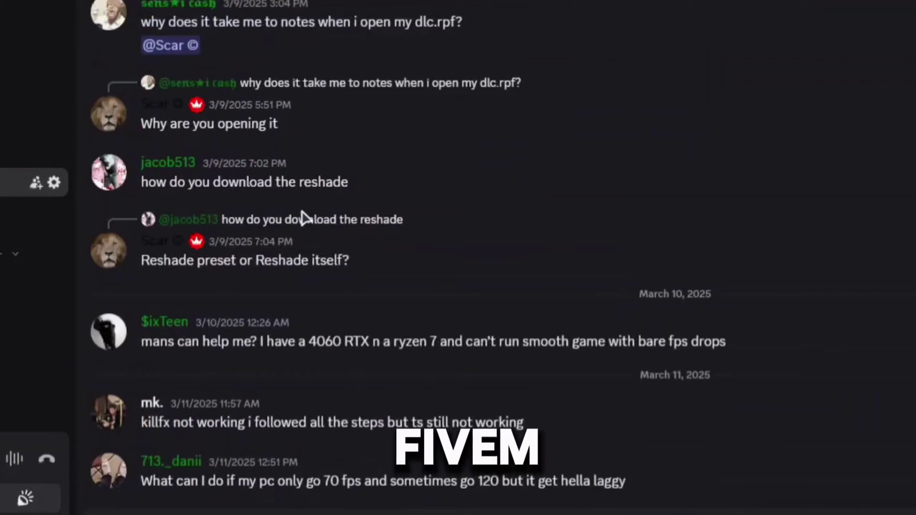
{"action": "scroll", "coordinate": [303, 217], "scroll_direction": "up", "scroll_amount": 5}
{"action": "scroll", "coordinate": [303, 217], "scroll_direction": "down", "scroll_amount": 15}
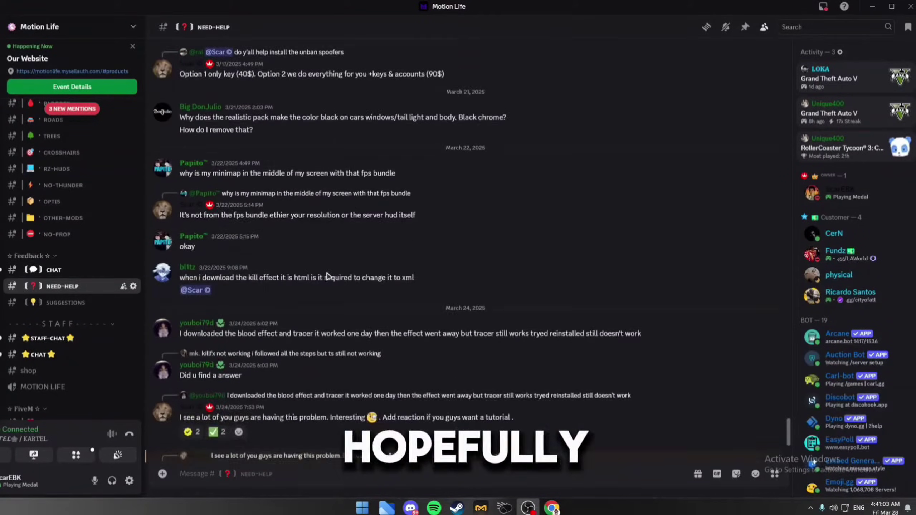
{"action": "scroll", "coordinate": [328, 276], "scroll_direction": "down", "scroll_amount": 4}
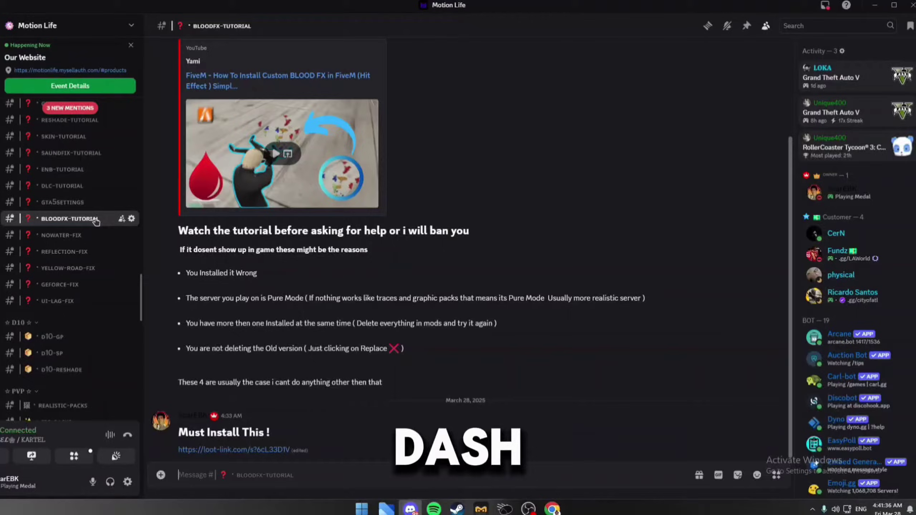
{"action": "scroll", "coordinate": [291, 234], "scroll_direction": "up", "scroll_amount": 4}
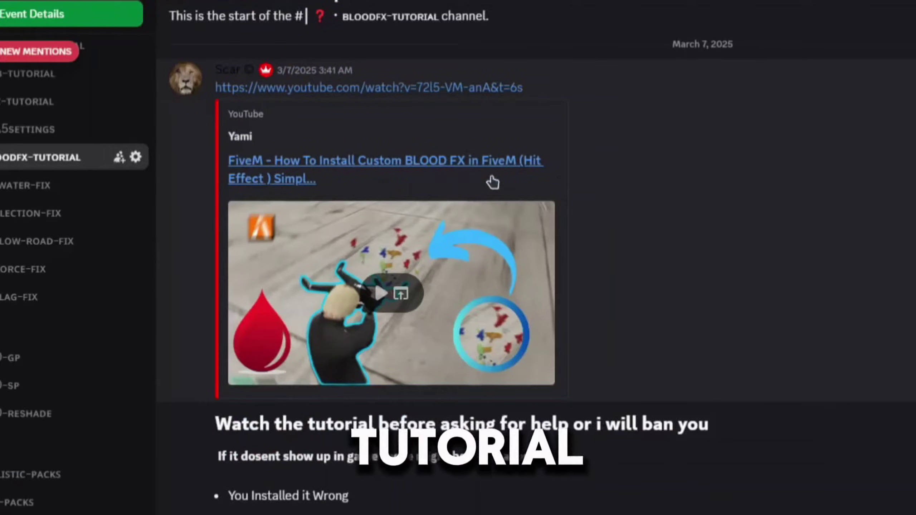
{"action": "scroll", "coordinate": [363, 234], "scroll_direction": "down", "scroll_amount": 5}
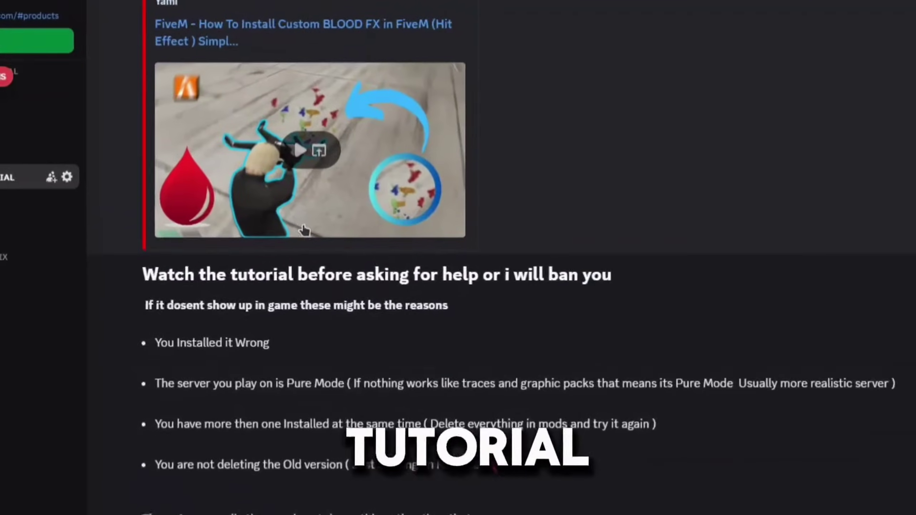
{"action": "scroll", "coordinate": [313, 153], "scroll_direction": "up", "scroll_amount": 2}
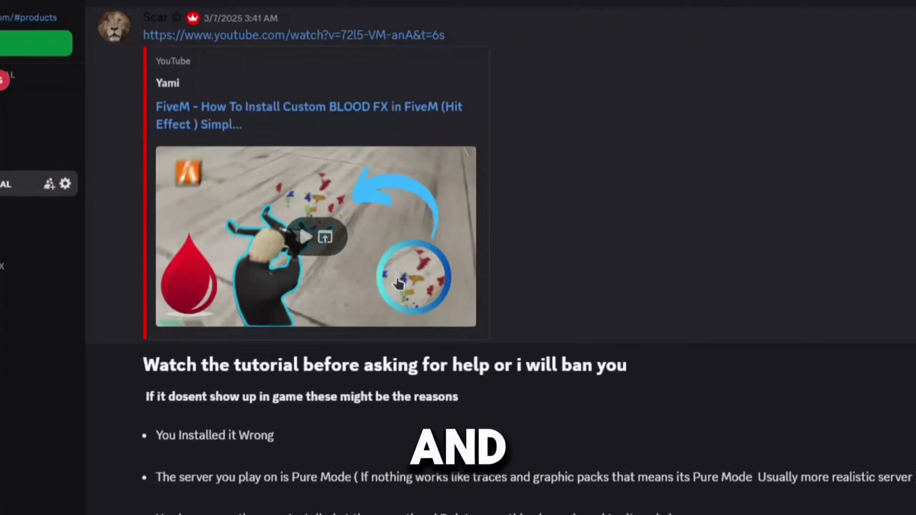
{"action": "scroll", "coordinate": [593, 283], "scroll_direction": "down", "scroll_amount": 2}
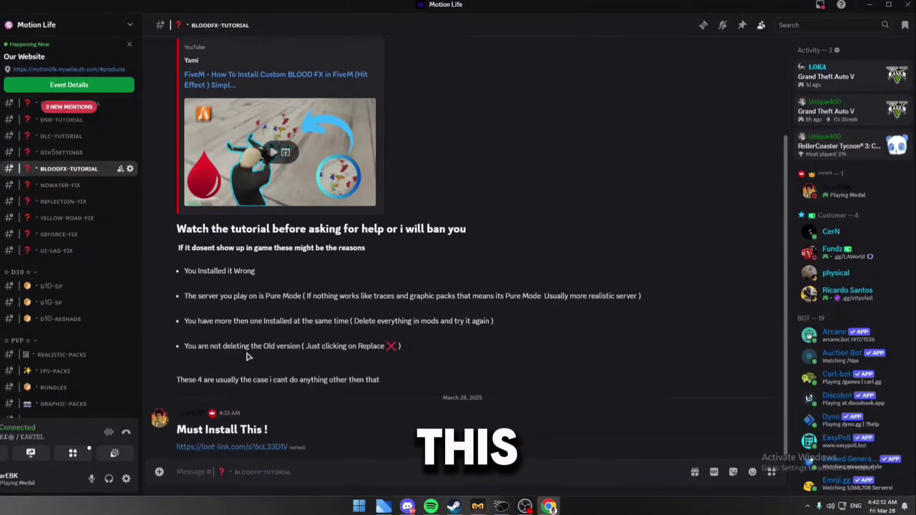
Open the BloodFx Fix Loot-Link page and start its search-results unlock task.
{"action": "left_click", "coordinate": [191, 447]}
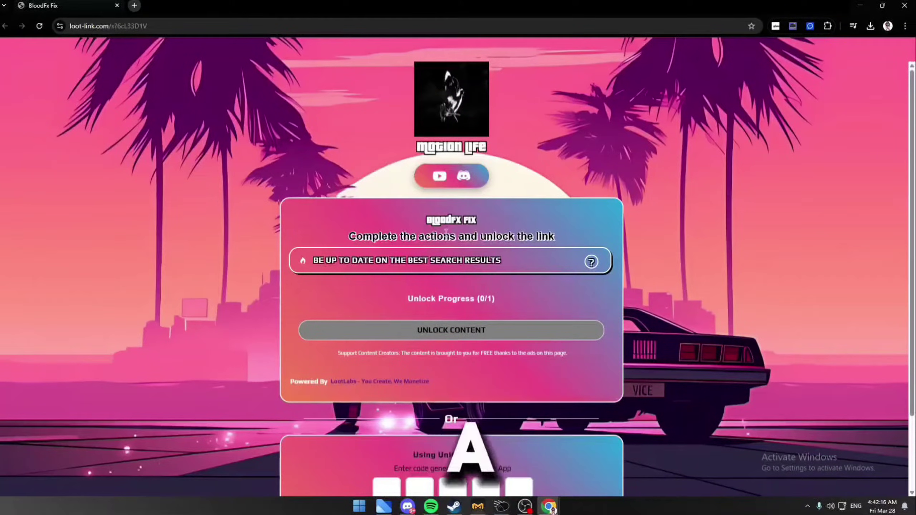
{"action": "left_click", "coordinate": [447, 260]}
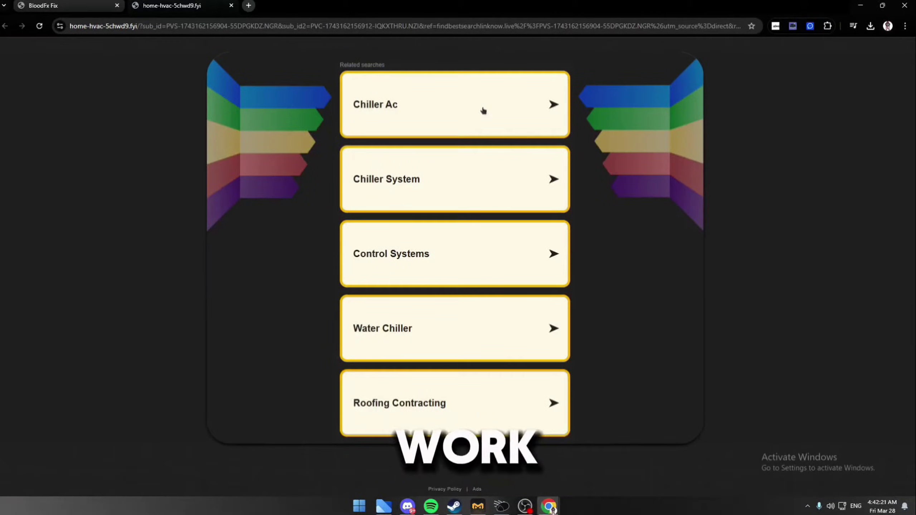
{"action": "left_click", "coordinate": [231, 5]}
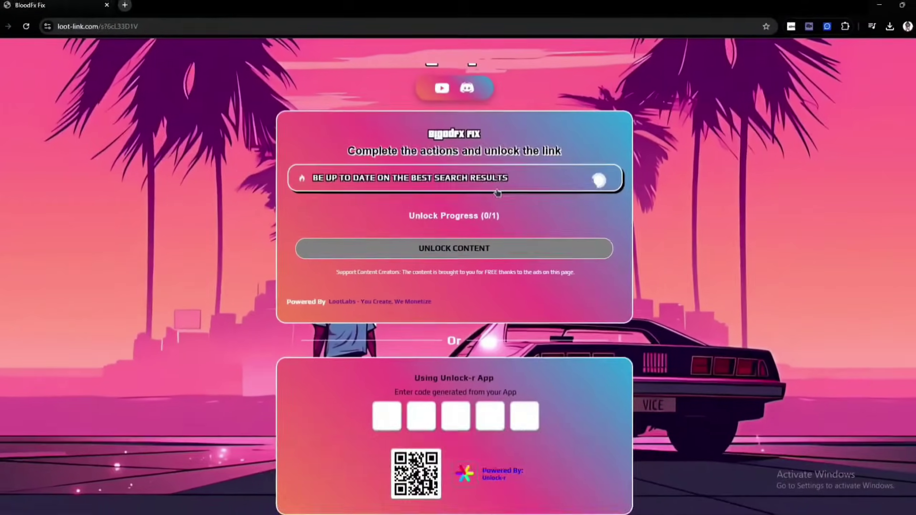
Restart the search-results task, open the Industrial Heavy Duty Fans result, then return to BloodFx Fix.
{"action": "left_click", "coordinate": [538, 187]}
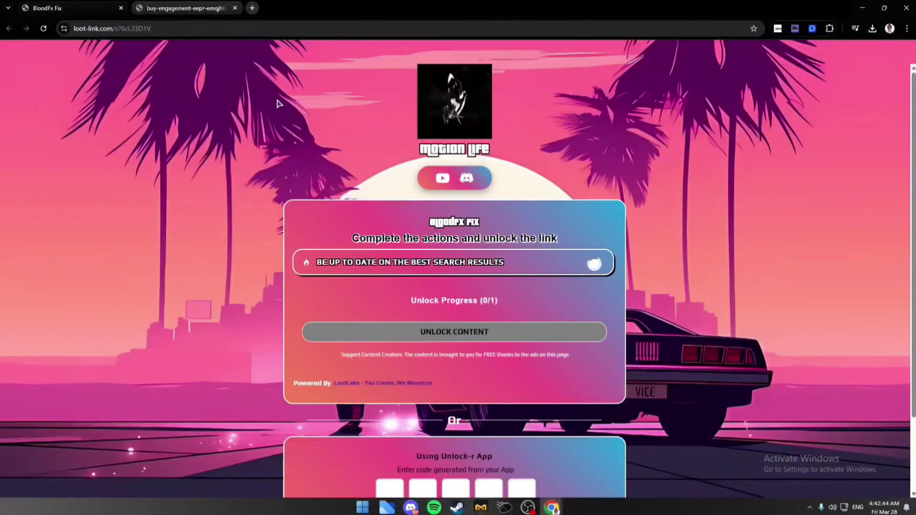
{"action": "left_click", "coordinate": [200, 6]}
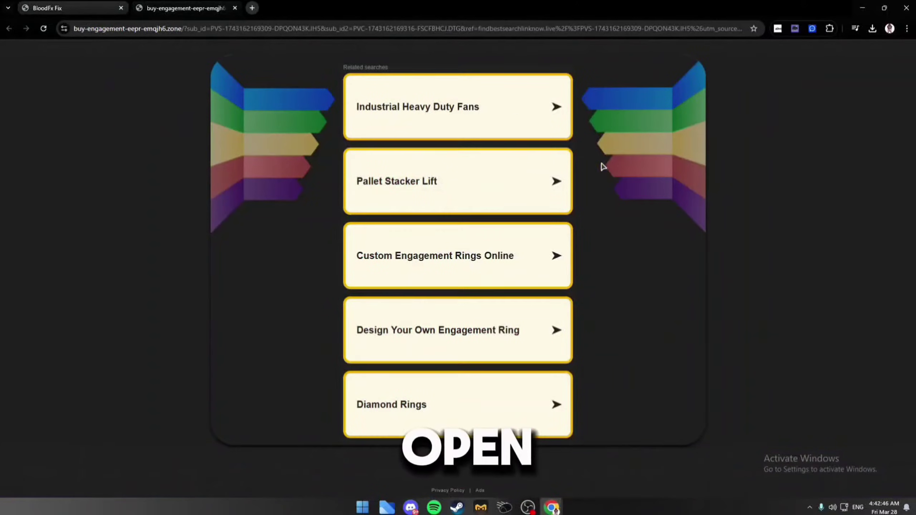
{"action": "left_click", "coordinate": [404, 115]}
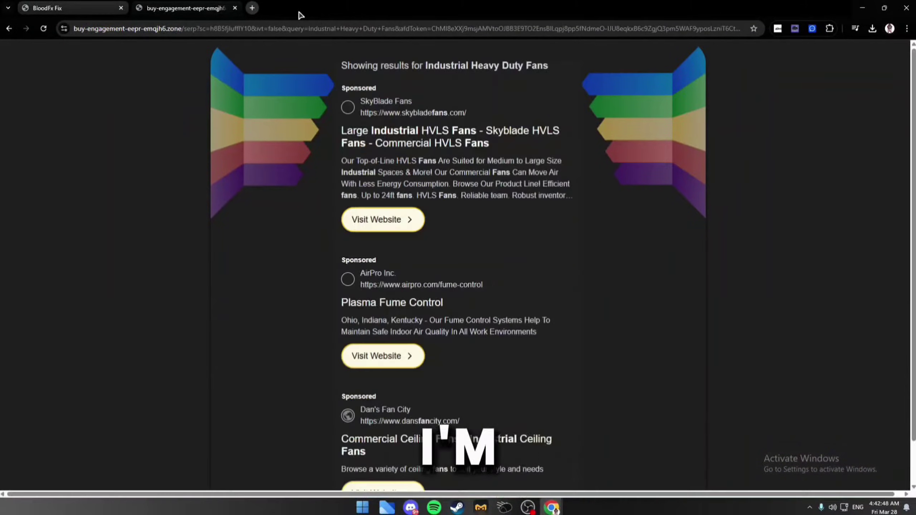
{"action": "left_click", "coordinate": [85, 5]}
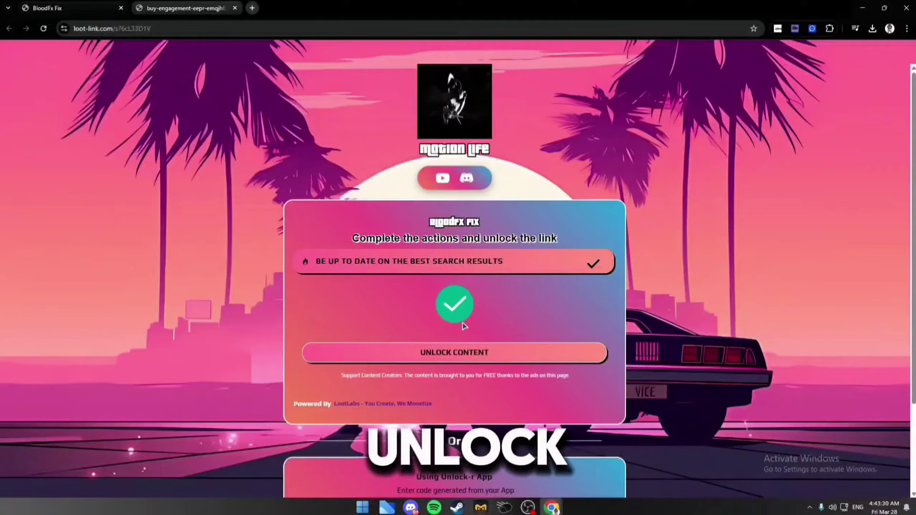
Unlock and download Working Blood FX.rar, then open its Working Blood FX folder in WinRAR.
{"action": "left_click", "coordinate": [455, 352]}
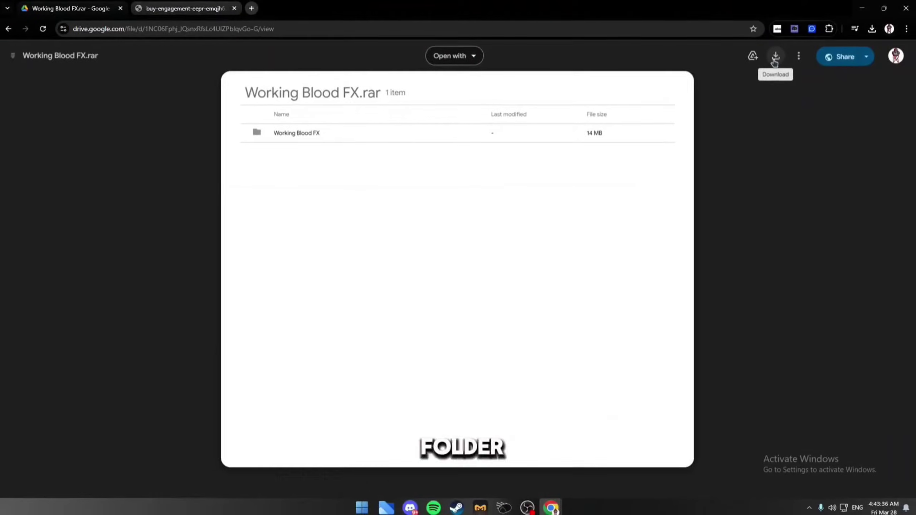
{"action": "left_click", "coordinate": [717, 69]}
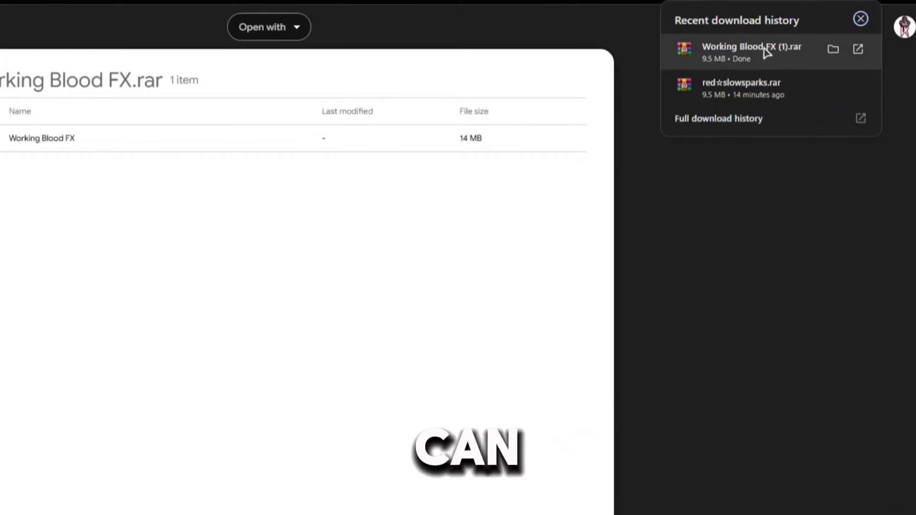
{"action": "left_click", "coordinate": [740, 53]}
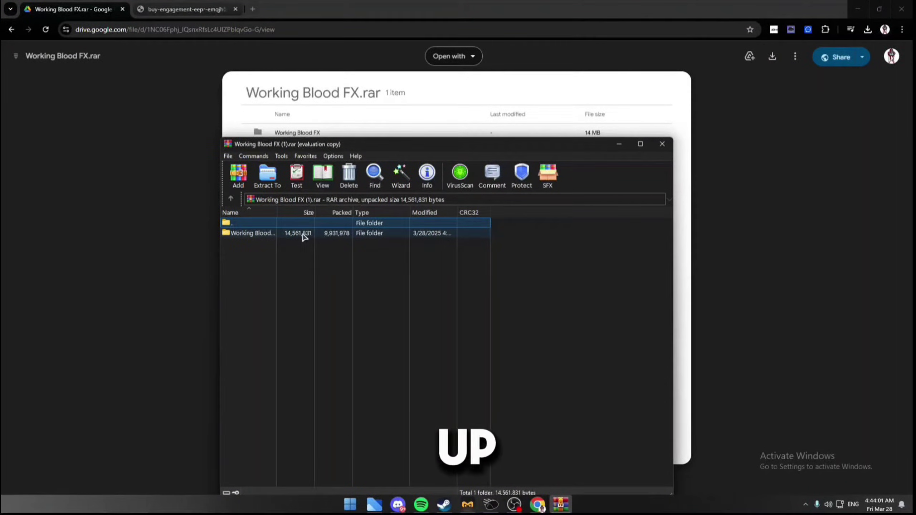
{"action": "double_click", "coordinate": [270, 233]}
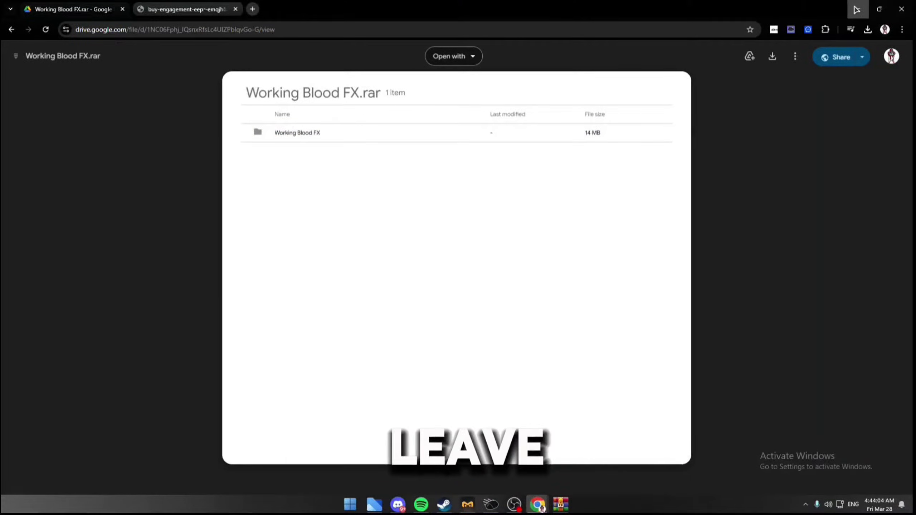
{"action": "left_click", "coordinate": [858, 8]}
Search the Start menu for 'fivem' and open FiveM's install folder under AppData\Local\FiveM.
{"action": "left_click", "coordinate": [868, 10]}
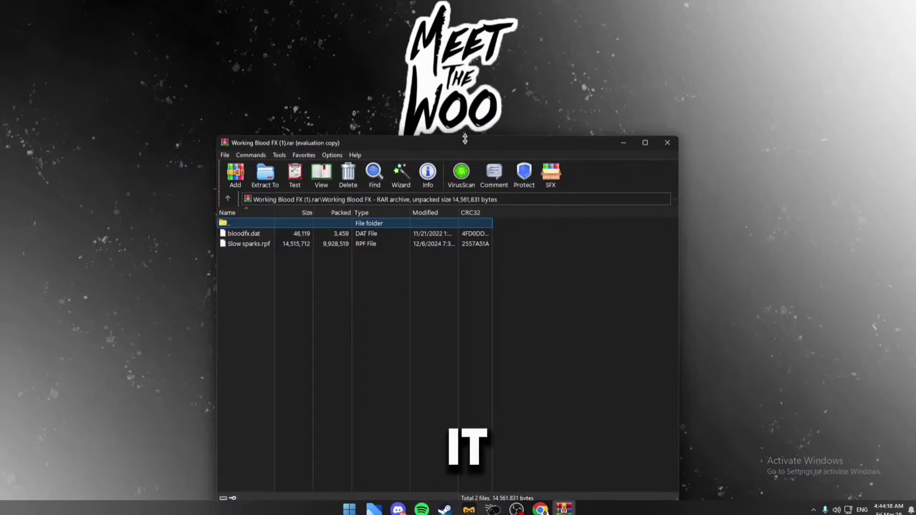
{"action": "key", "text": "super"}
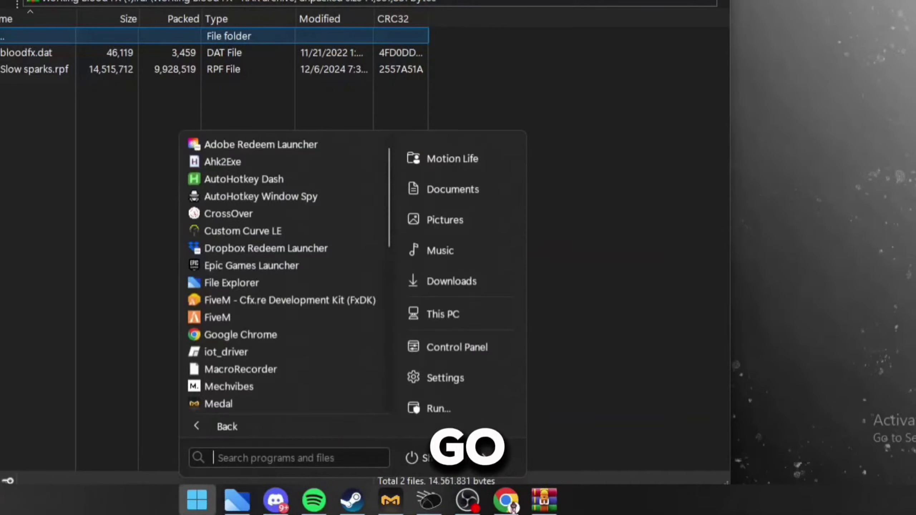
{"action": "type", "text": "fivem"}
{"action": "right_click", "coordinate": [388, 306]}
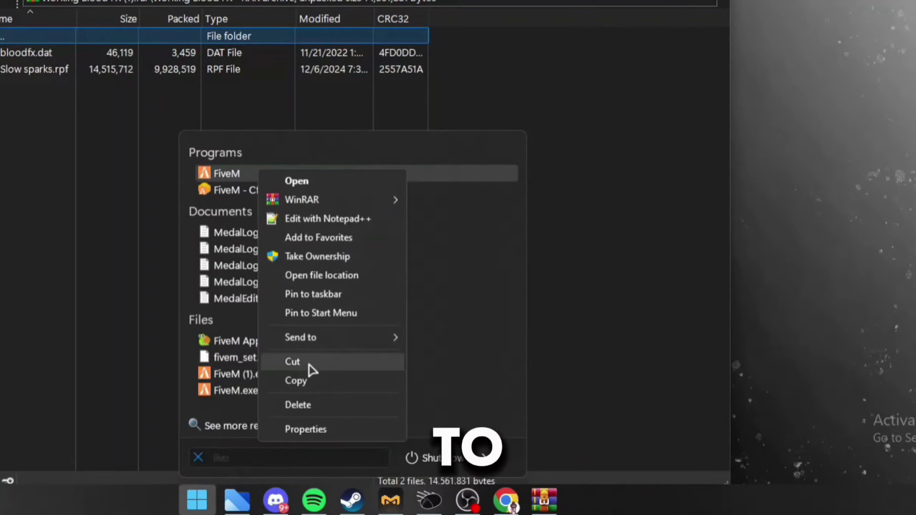
{"action": "left_click", "coordinate": [339, 276]}
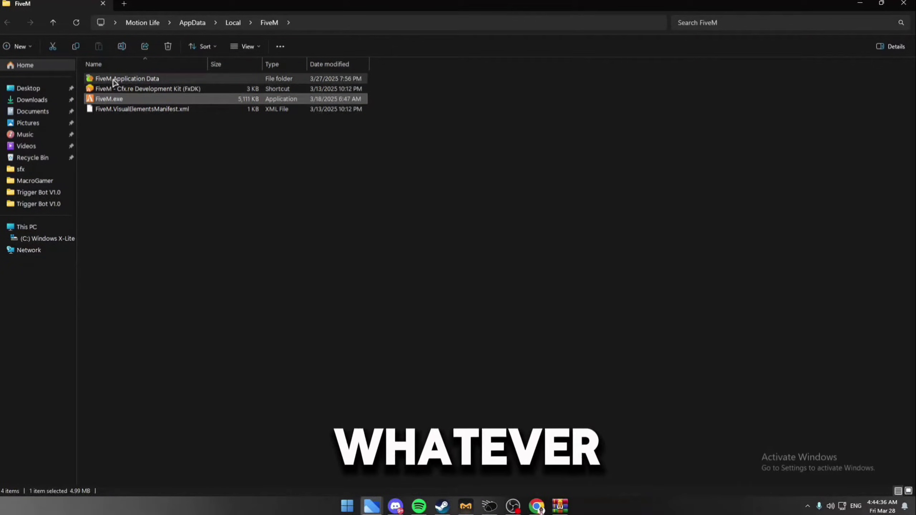
Browse to FiveM Application Data\citizen\common\data\effects and select the old bloodfx.dat.
{"action": "mouse_move", "coordinate": [115, 83]}
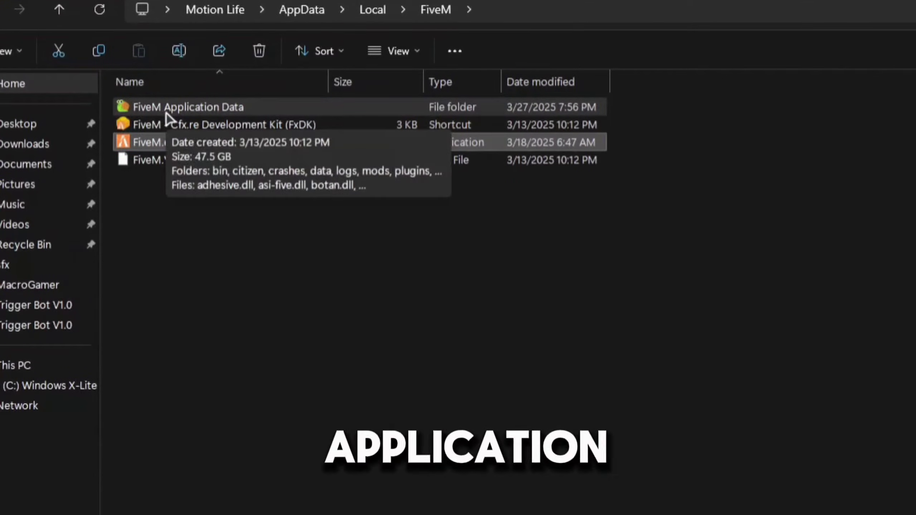
{"action": "double_click", "coordinate": [166, 113]}
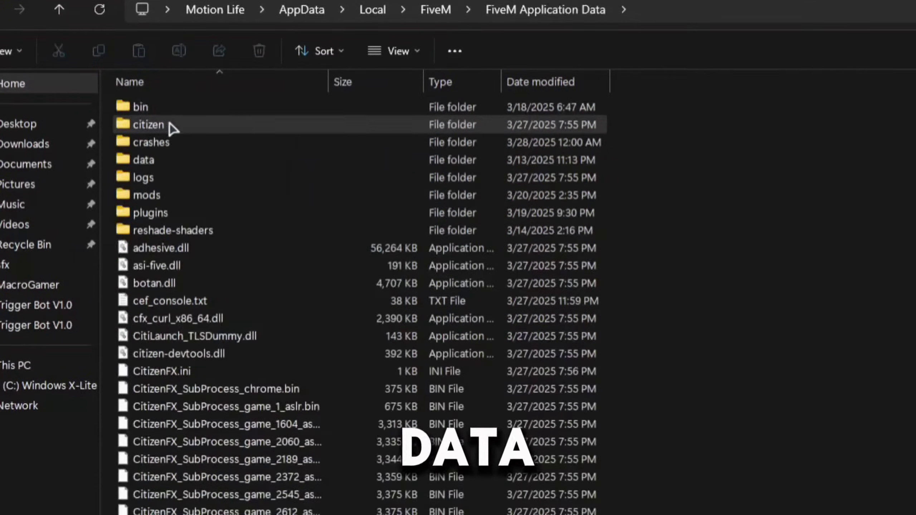
{"action": "double_click", "coordinate": [161, 126]}
{"action": "double_click", "coordinate": [161, 126]}
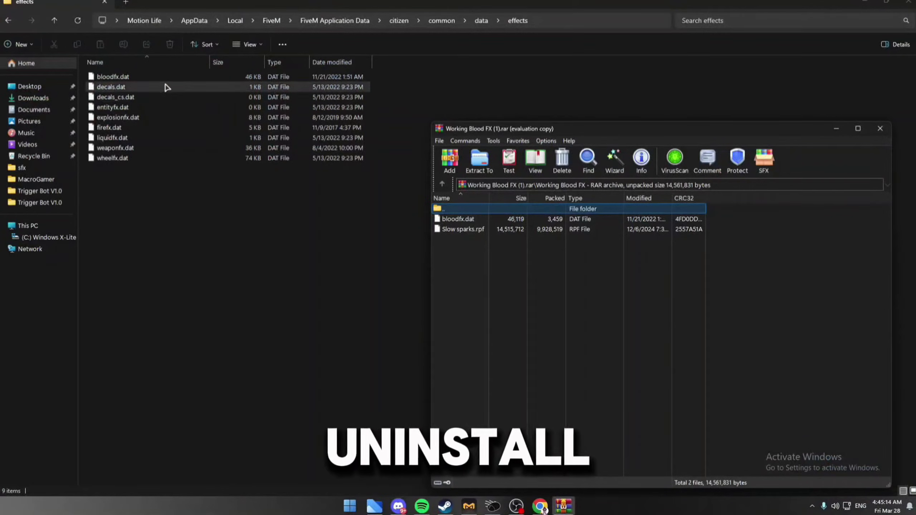
{"action": "left_click", "coordinate": [120, 81]}
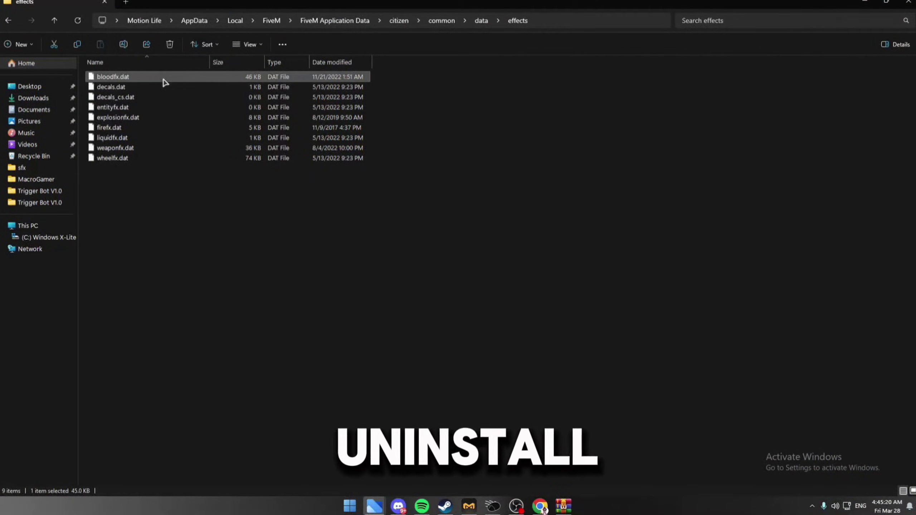
Copy the new bloodfx.dat from the Working Blood FX archive over the old one in effects.
{"action": "right_click", "coordinate": [283, 77]}
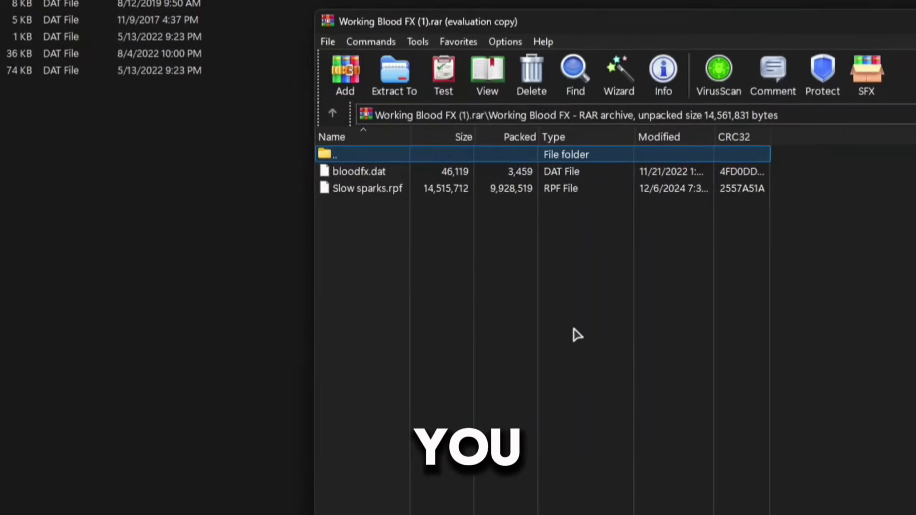
{"action": "left_click", "coordinate": [326, 170]}
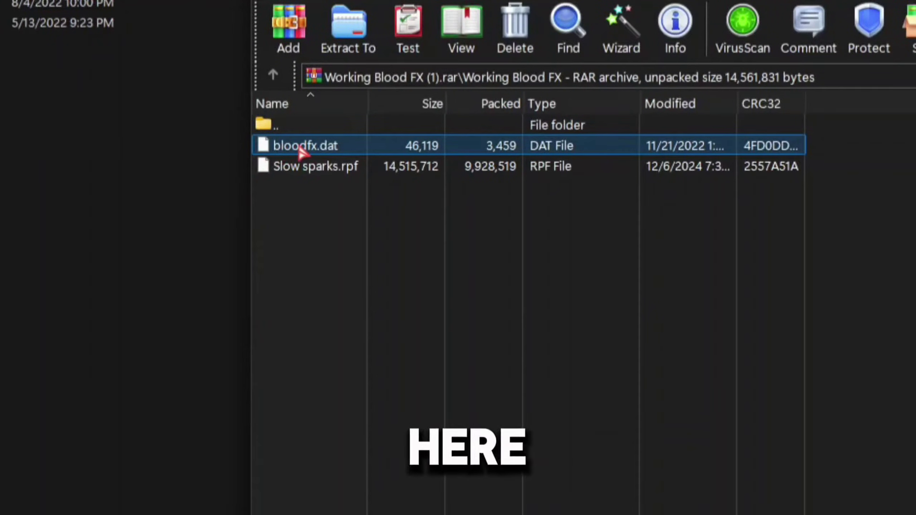
{"action": "left_click_drag", "start_coordinate": [301, 154], "coordinate": [557, 257]}
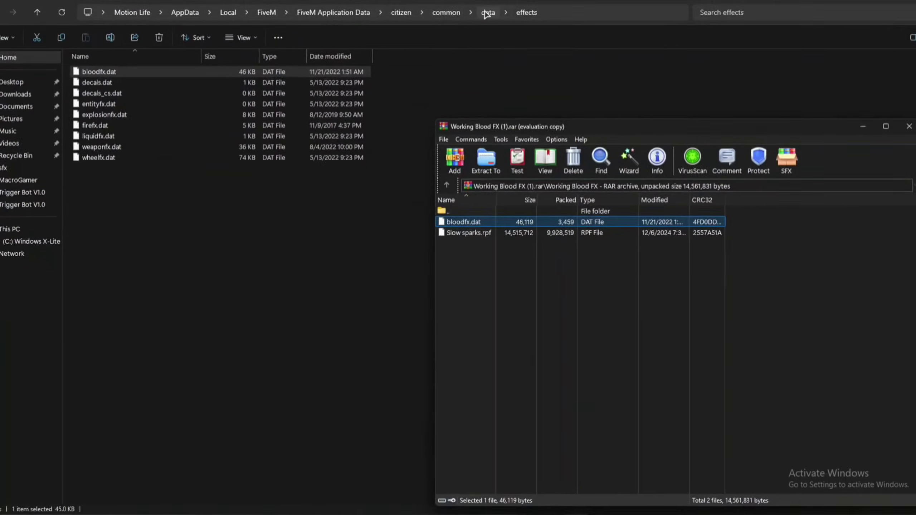
{"action": "left_click", "coordinate": [487, 14]}
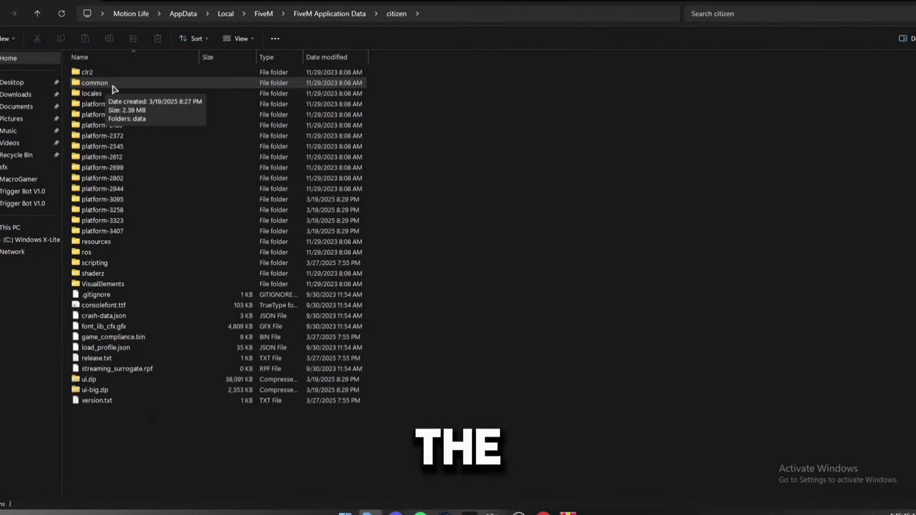
Re-open common, data and effects, then go back up to FiveM Application Data.
{"action": "double_click", "coordinate": [98, 83]}
{"action": "left_click", "coordinate": [95, 76]}
{"action": "double_click", "coordinate": [94, 74]}
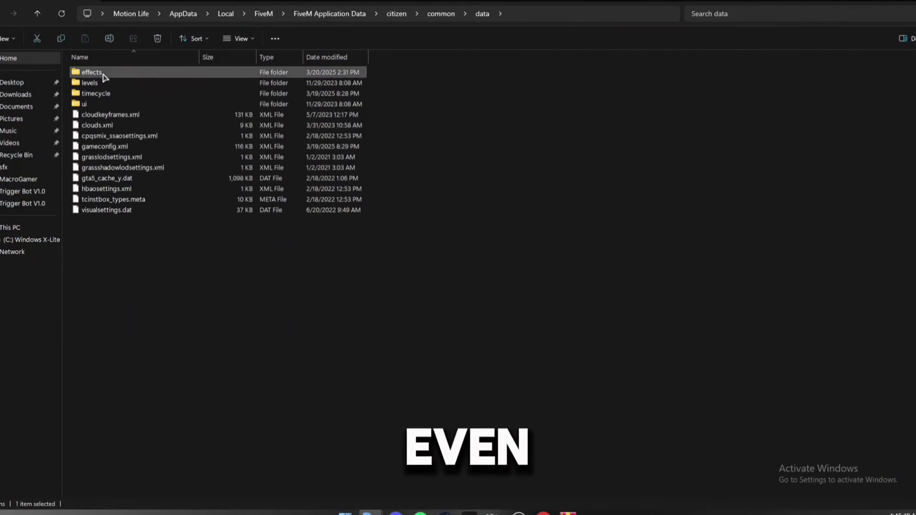
{"action": "double_click", "coordinate": [94, 72]}
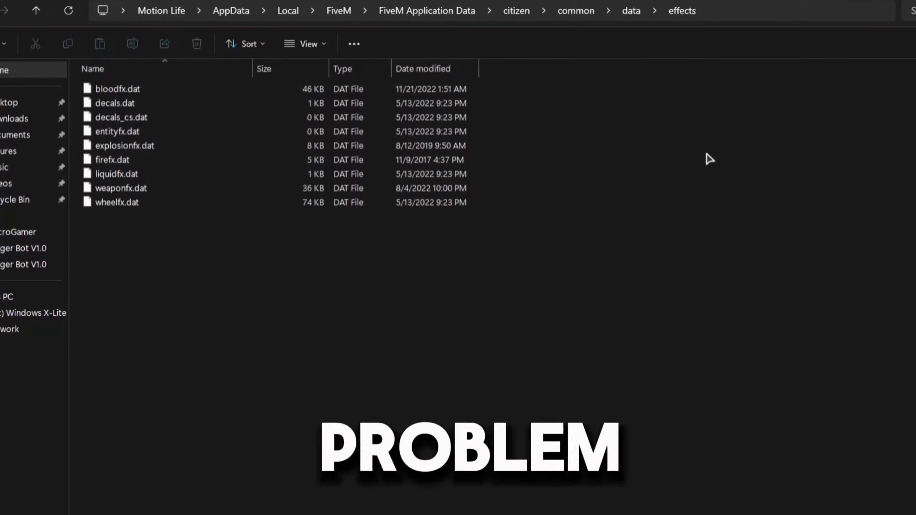
{"action": "left_click", "coordinate": [425, 14]}
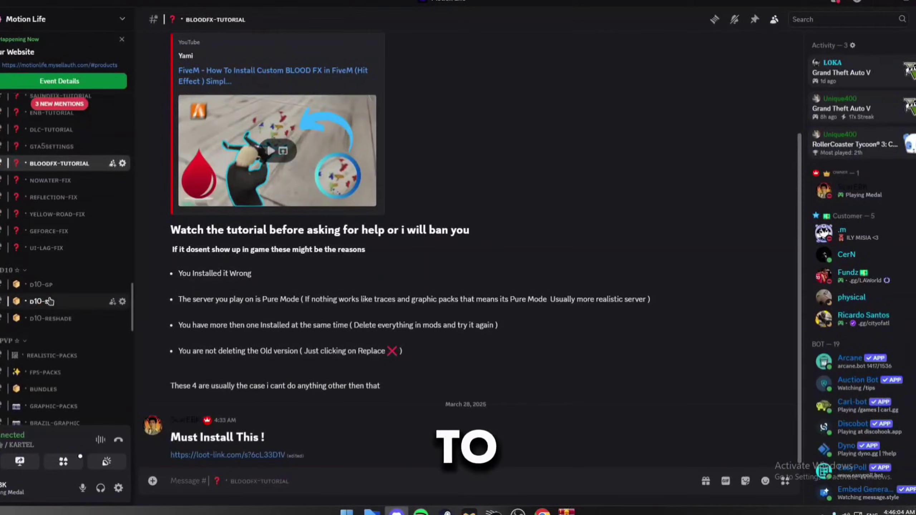
Open the FPS-PACKS channel and scroll through its posted packs.
{"action": "scroll", "coordinate": [49, 301], "scroll_direction": "down", "scroll_amount": 3}
{"action": "left_click", "coordinate": [46, 277]}
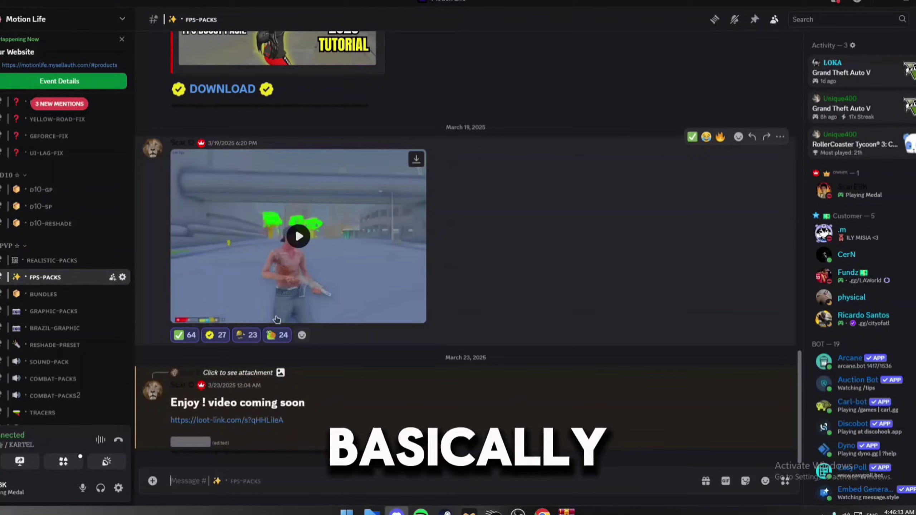
{"action": "scroll", "coordinate": [231, 420], "scroll_direction": "up", "scroll_amount": 5}
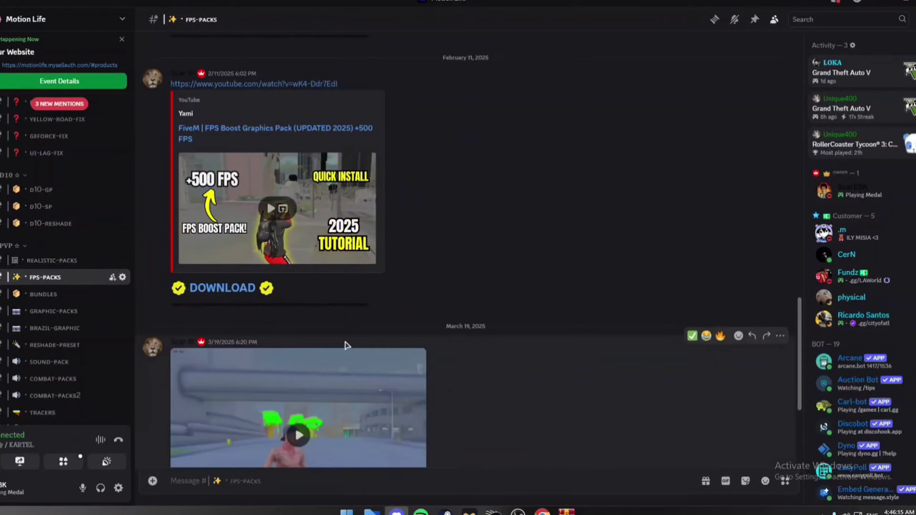
{"action": "scroll", "coordinate": [258, 375], "scroll_direction": "down", "scroll_amount": 5}
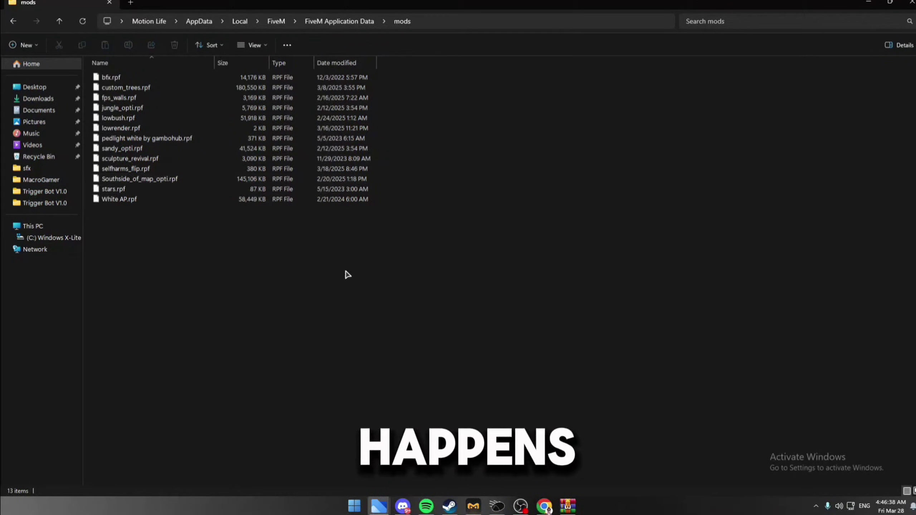
Revisit the bloodfx-tutorial channel, then copy Slow sparks.rpf from the archive into FiveM's mods folder.
{"action": "left_click", "coordinate": [395, 505]}
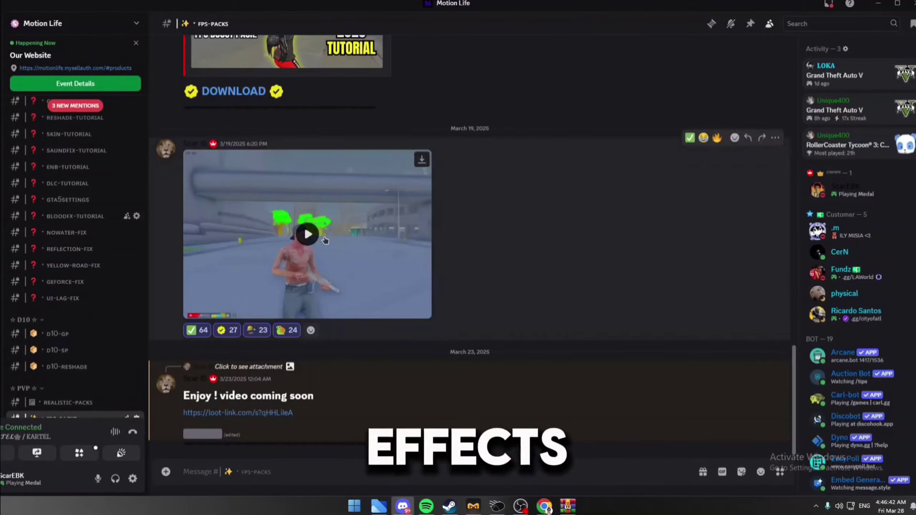
{"action": "left_click", "coordinate": [75, 216]}
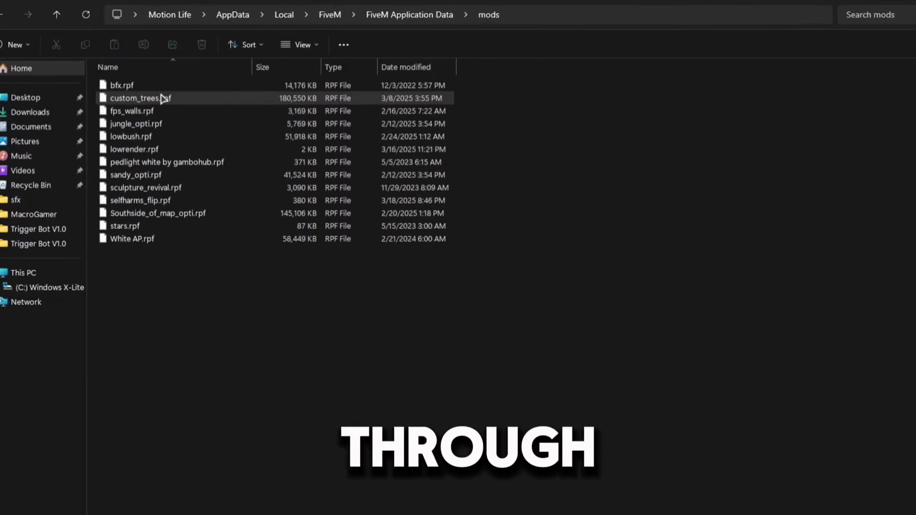
{"action": "left_click", "coordinate": [185, 96]}
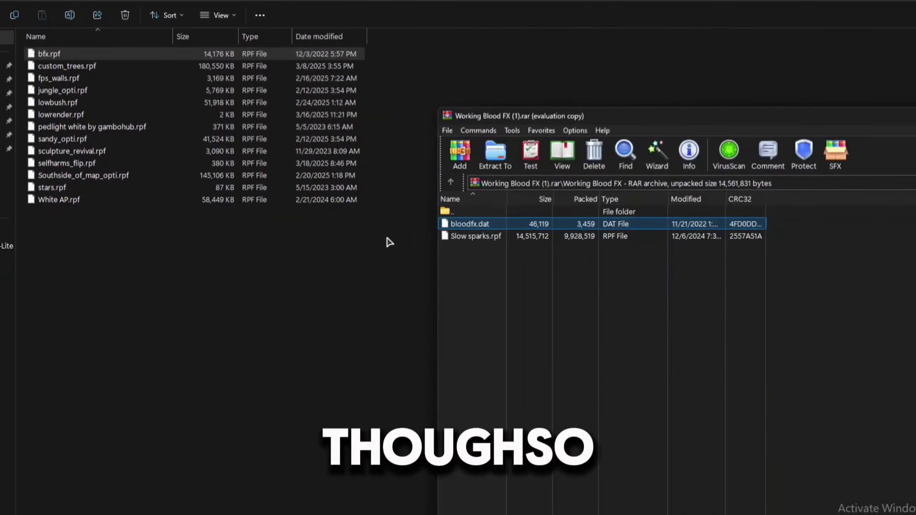
{"action": "left_click", "coordinate": [471, 236]}
{"action": "left_click_drag", "start_coordinate": [307, 231], "coordinate": [191, 114]}
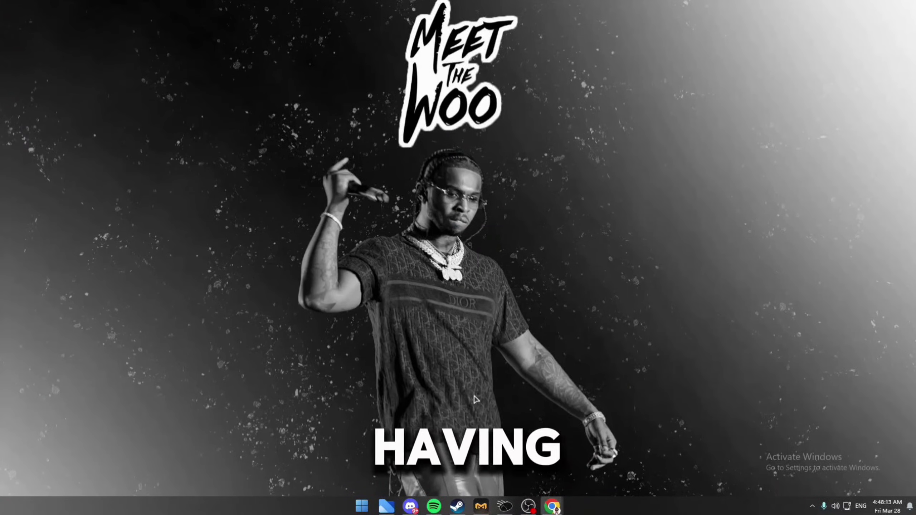
Alt+Tab back to the maximized Discord window on the bloodfx-tutorial channel.
{"action": "key", "text": "alt+Tab"}
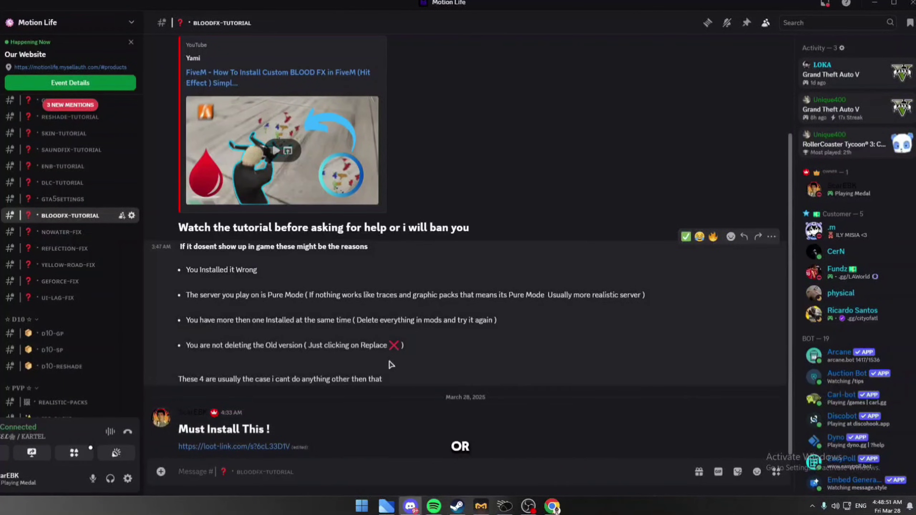
{"action": "scroll", "coordinate": [72, 253], "scroll_direction": "down", "scroll_amount": 6}
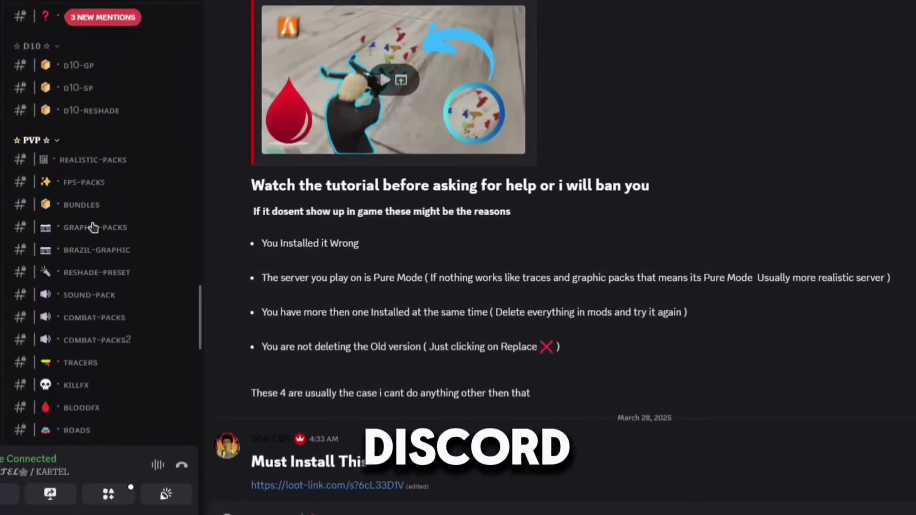
{"action": "scroll", "coordinate": [119, 236], "scroll_direction": "down", "scroll_amount": 10}
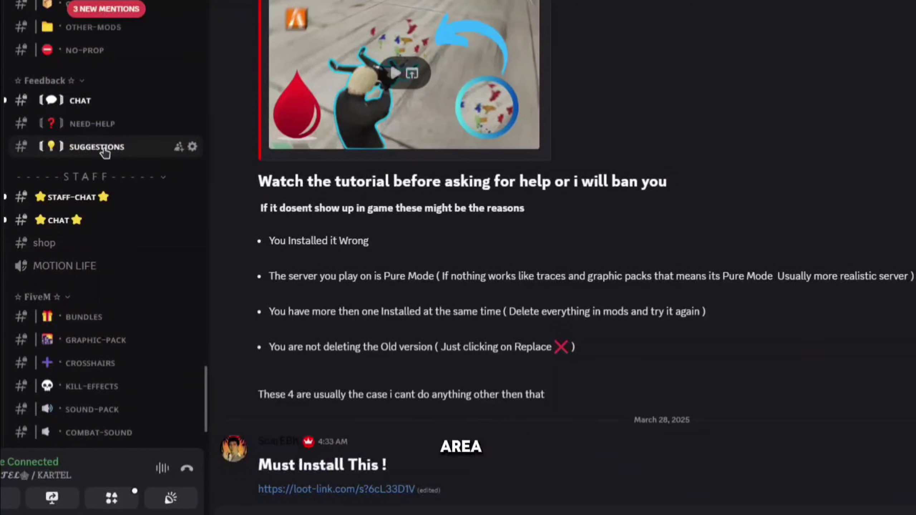
{"action": "left_click", "coordinate": [115, 153]}
{"action": "scroll", "coordinate": [301, 205], "scroll_direction": "up", "scroll_amount": 20}
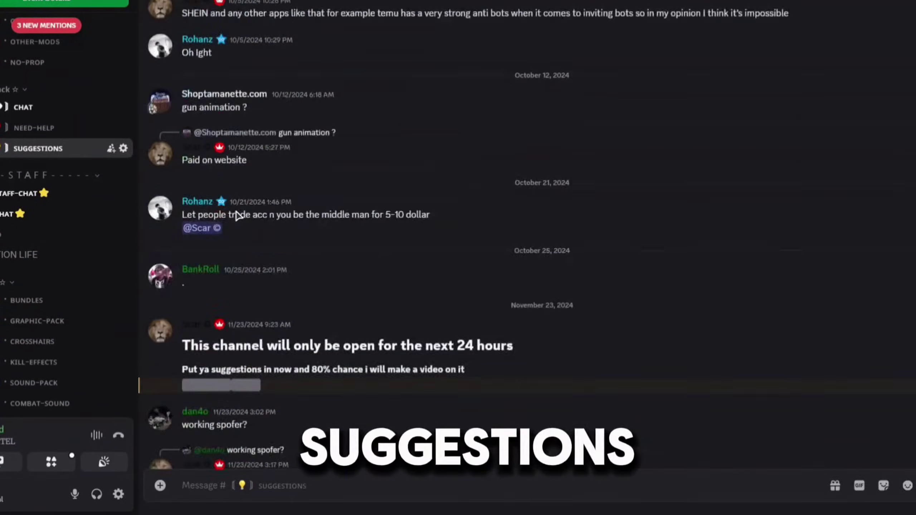
{"action": "scroll", "coordinate": [68, 217], "scroll_direction": "up", "scroll_amount": 8}
{"action": "scroll", "coordinate": [256, 190], "scroll_direction": "up", "scroll_amount": 5}
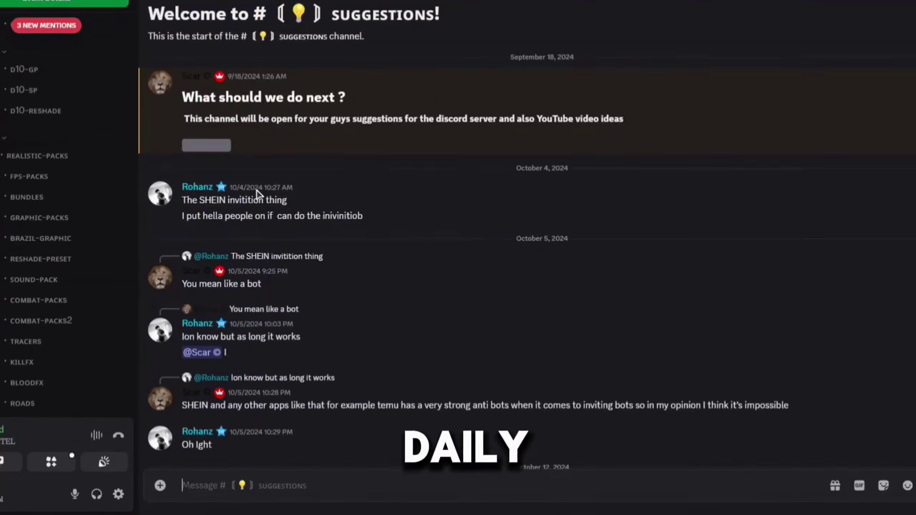
{"action": "scroll", "coordinate": [246, 186], "scroll_direction": "down", "scroll_amount": 15}
{"action": "scroll", "coordinate": [246, 187], "scroll_direction": "down", "scroll_amount": 10}
{"action": "scroll", "coordinate": [65, 216], "scroll_direction": "down", "scroll_amount": 10}
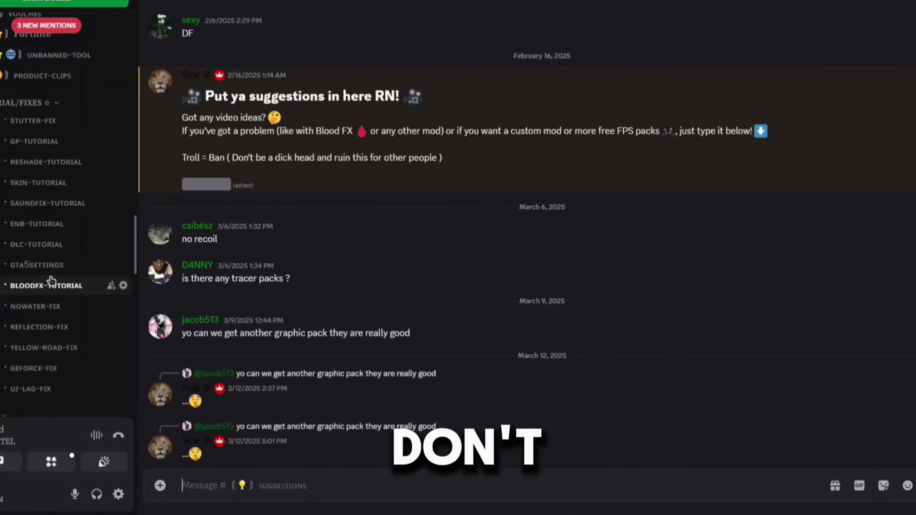
{"action": "left_click", "coordinate": [62, 285]}
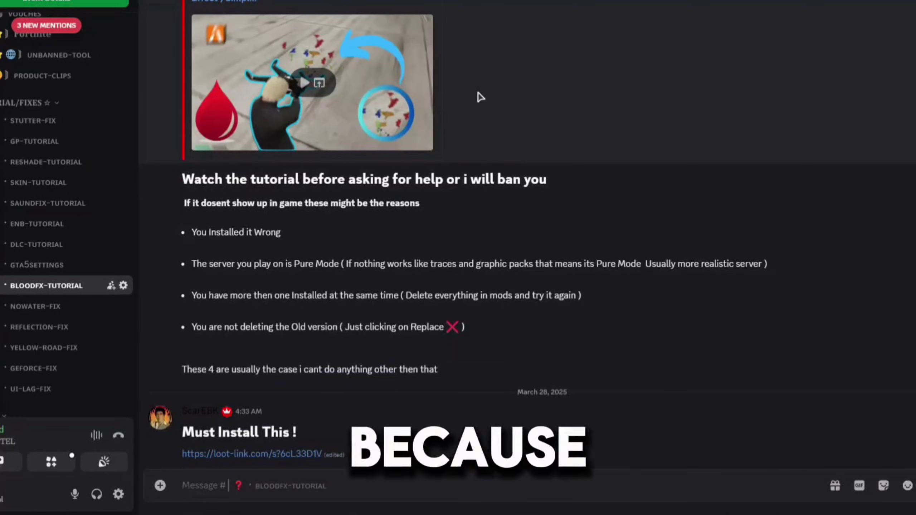